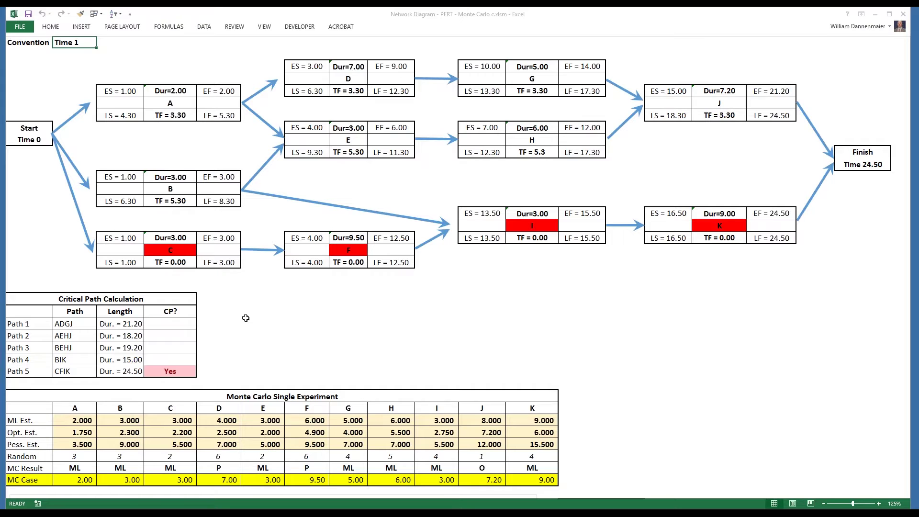
# Paste into task C's activity box, then select the arrow from task B to task I.
pyautogui.moveTo(106, 232); pyautogui.dragTo(218, 258)
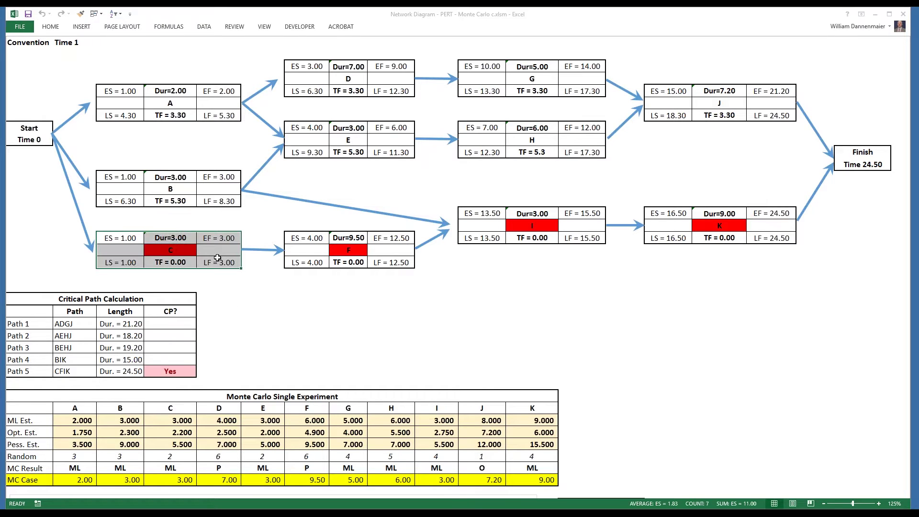
pyautogui.hotkey('ctrl', 'v')
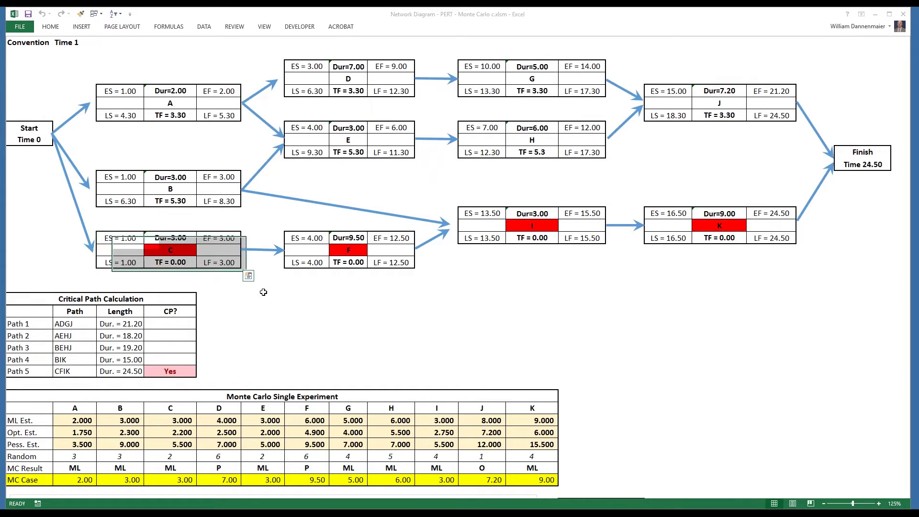
pyautogui.click(301, 199)
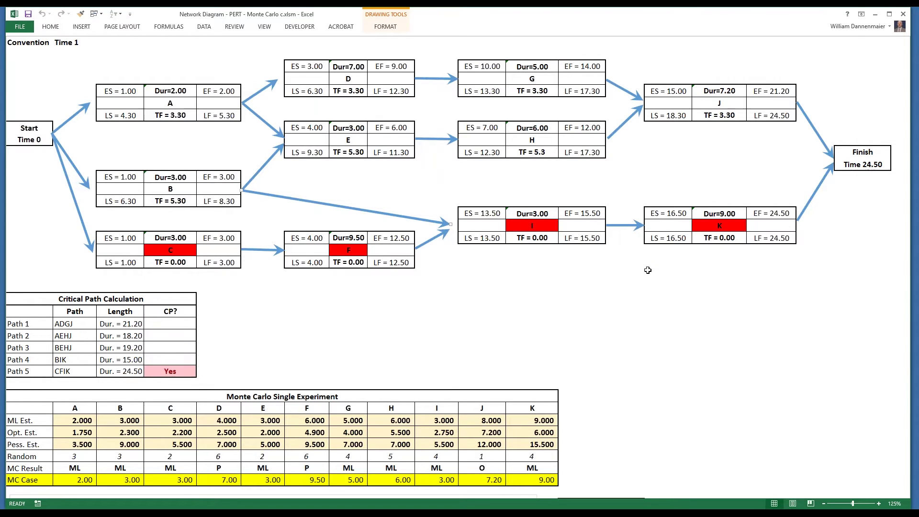
# Point out Path 5's 24.50 length and the zero total float on tasks C, F, I and K.
pyautogui.click(138, 371)
pyautogui.click(294, 333)
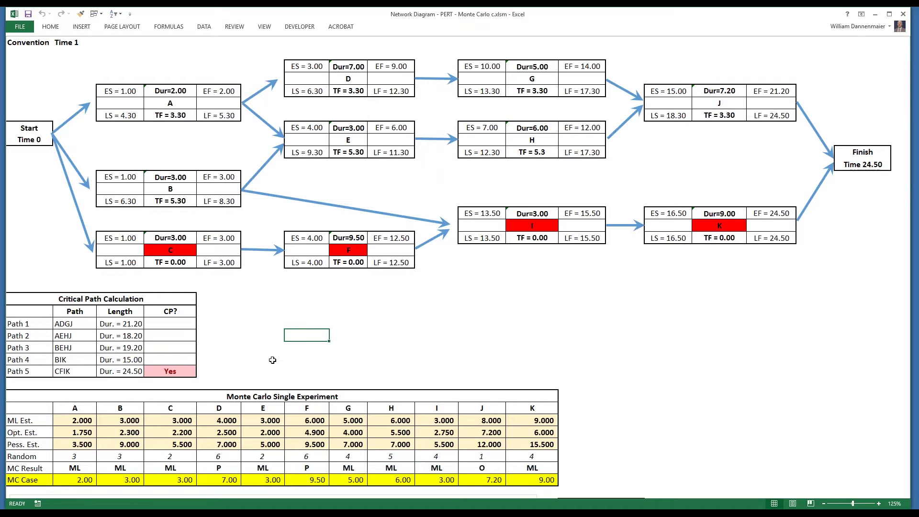
pyautogui.click(179, 264)
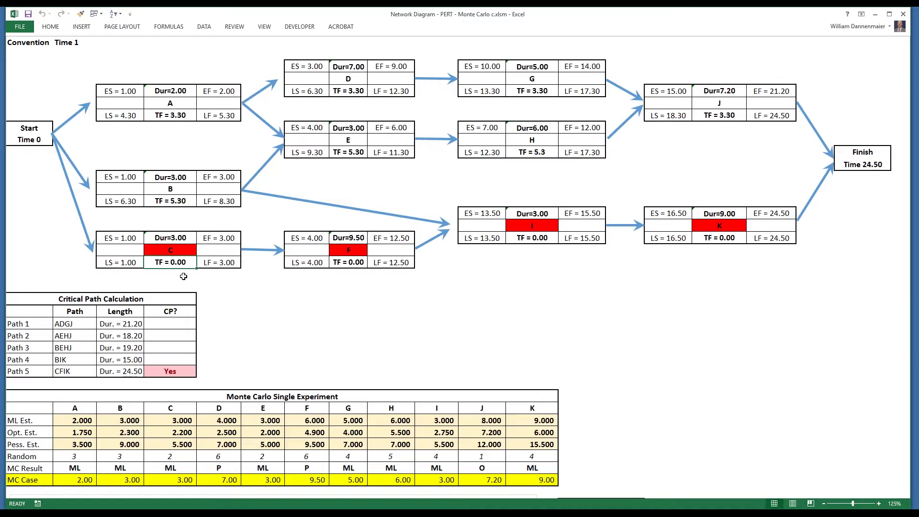
pyautogui.click(351, 265)
pyautogui.click(527, 239)
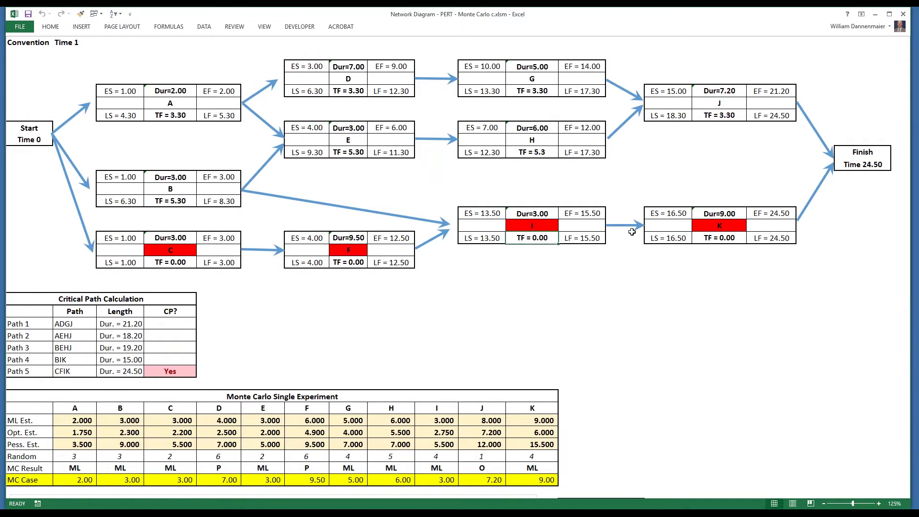
pyautogui.click(715, 241)
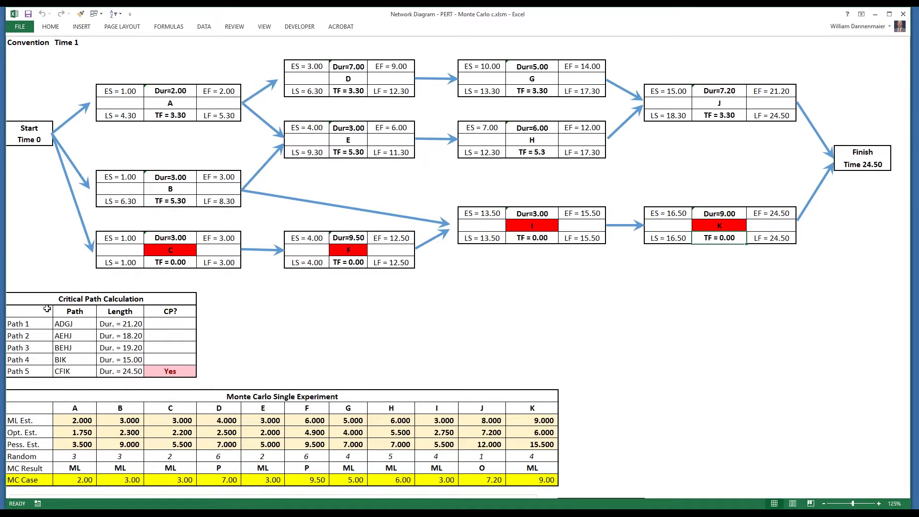
pyautogui.press('Return')
# Review the Critical Path Calculation paths ADGJ, AEHJ, BEHJ, BIK, CFIK and the Yes flag.
pyautogui.moveTo(40, 300); pyautogui.dragTo(50, 371)
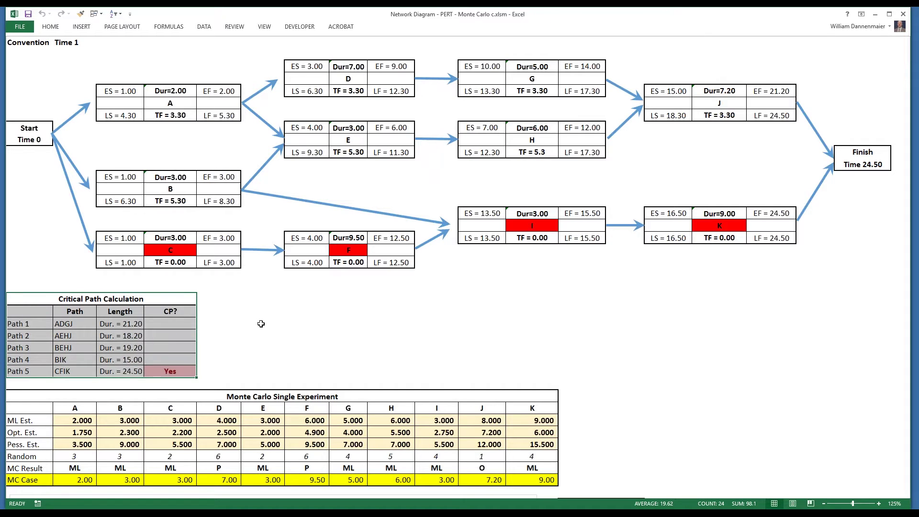
pyautogui.click(80, 323)
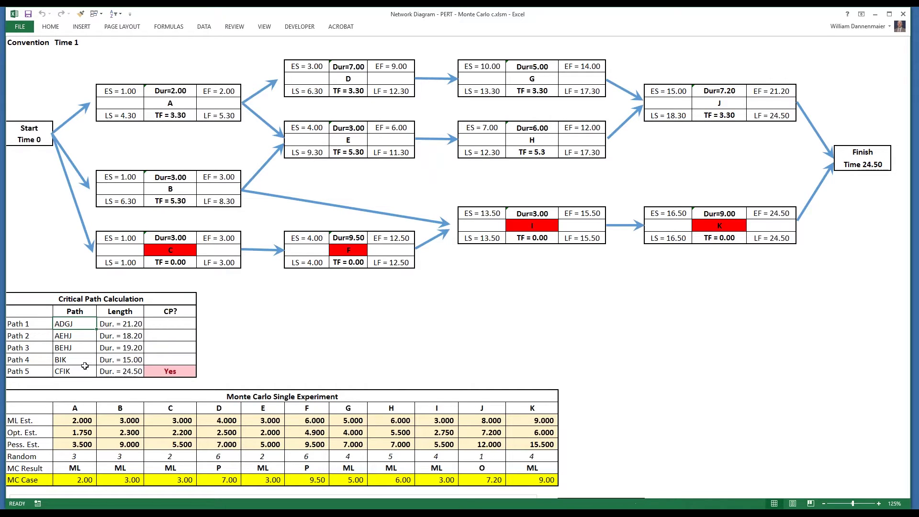
pyautogui.click(86, 334)
pyautogui.click(94, 349)
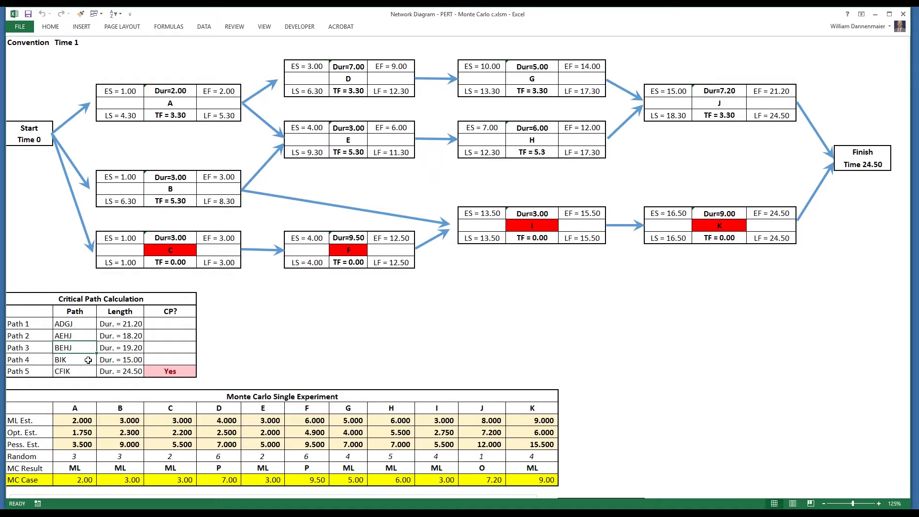
pyautogui.click(88, 360)
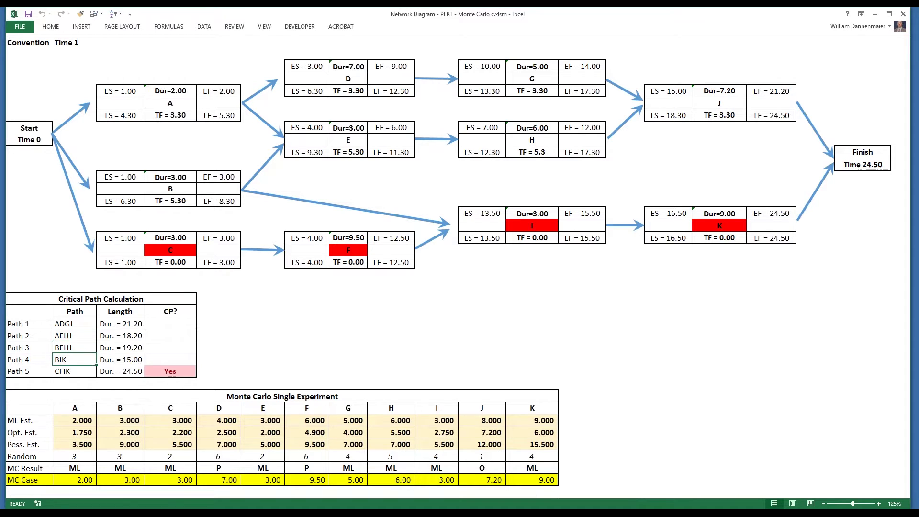
pyautogui.click(87, 374)
pyautogui.click(164, 373)
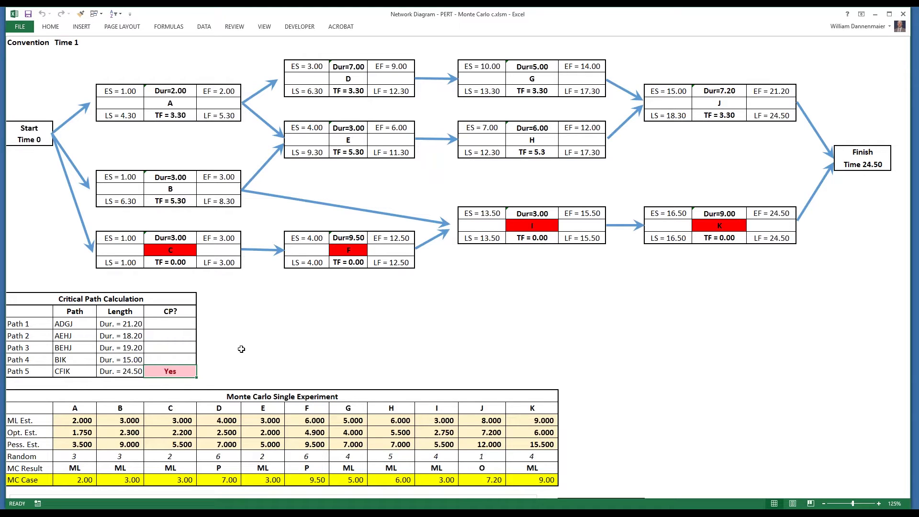
# Review the Monte Carlo table's ML Est., Pess. Est. and Random rows.
pyautogui.moveTo(189, 393); pyautogui.dragTo(201, 481)
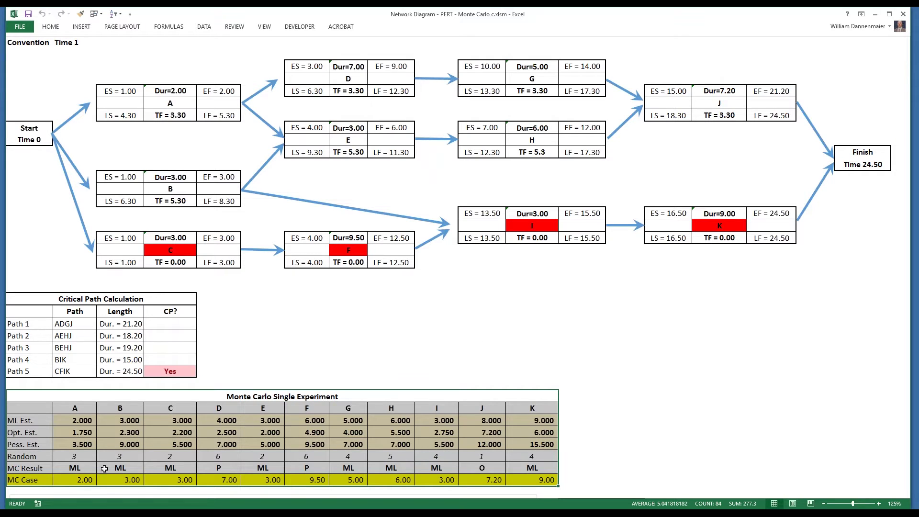
pyautogui.click(33, 418)
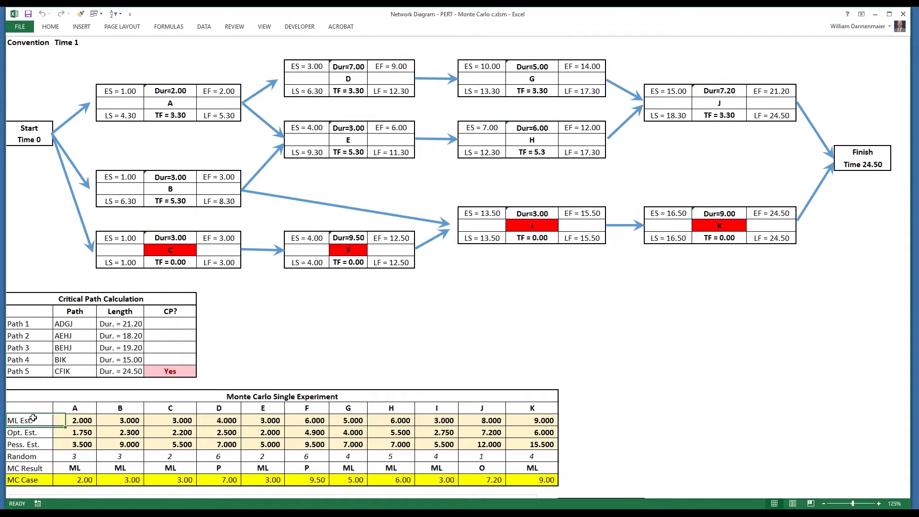
pyautogui.click(34, 445)
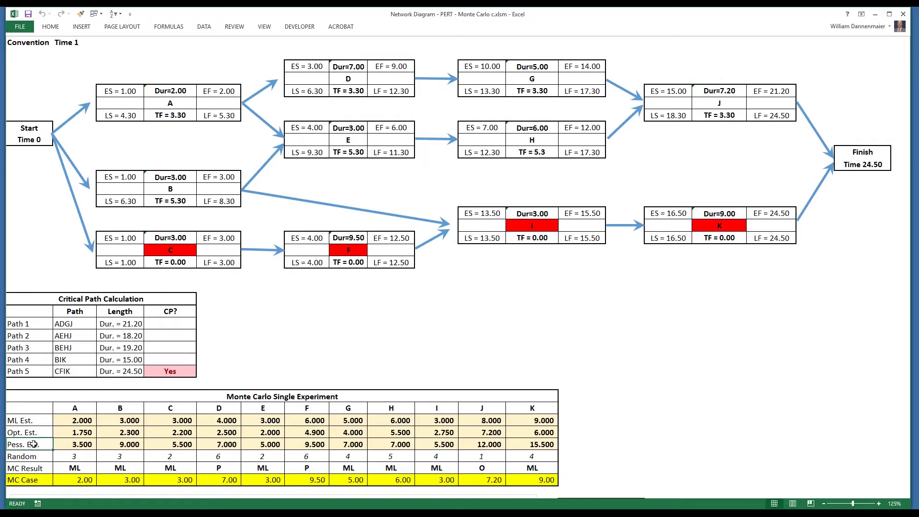
pyautogui.click(36, 421)
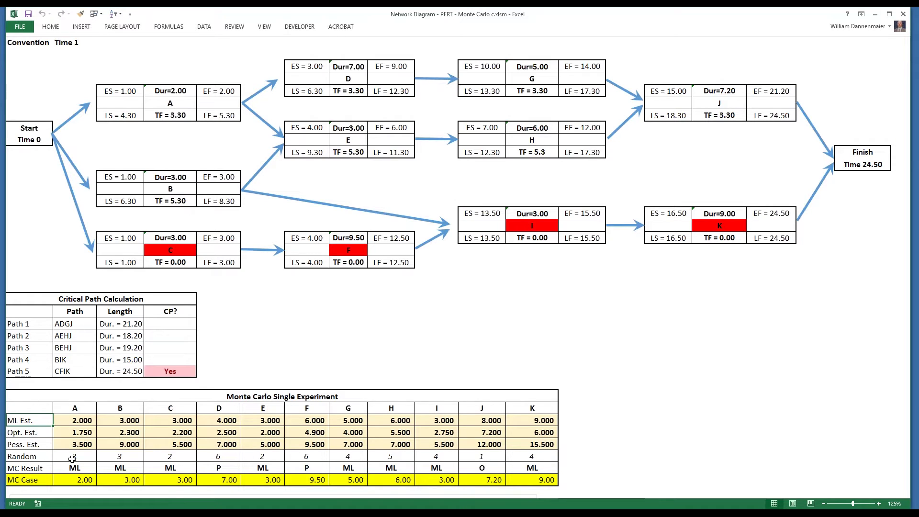
pyautogui.click(41, 458)
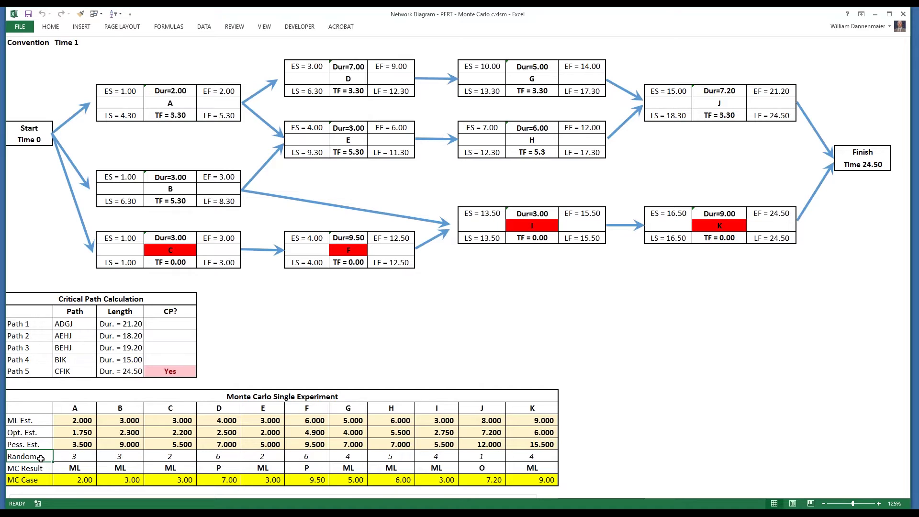
# Trace how random numbers map to cases: task J 1→O (7.200), task D 6→P (7.00).
pyautogui.click(494, 459)
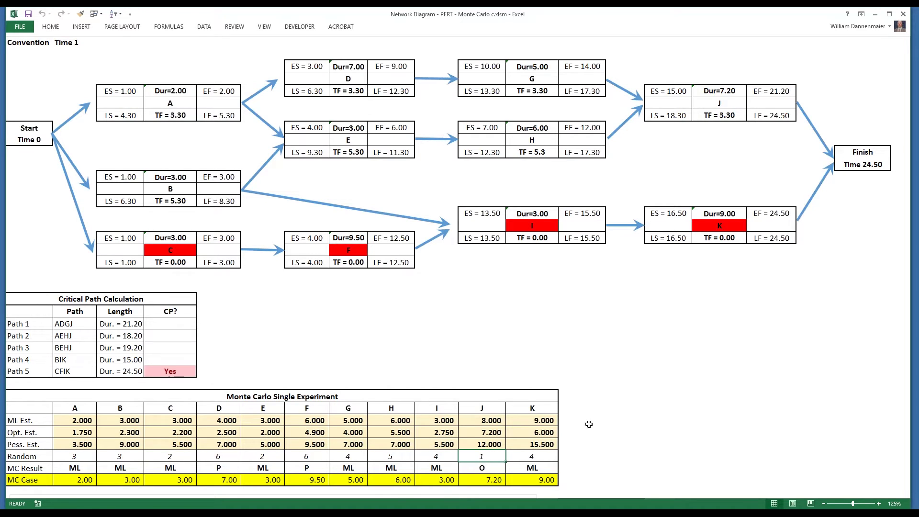
pyautogui.click(496, 468)
pyautogui.click(498, 432)
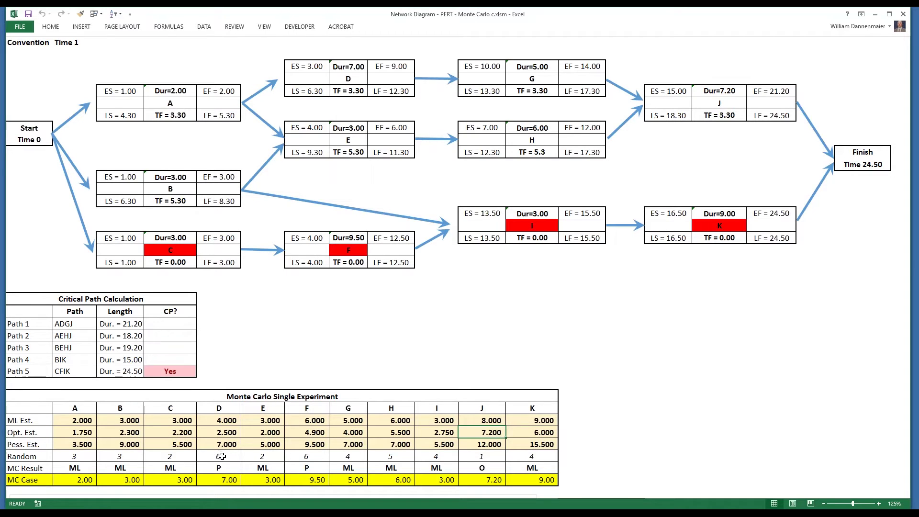
pyautogui.click(221, 457)
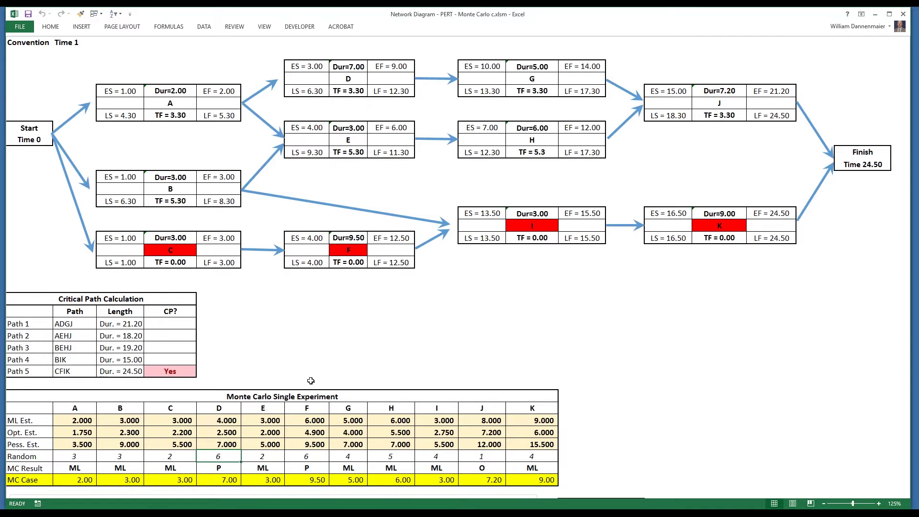
pyautogui.click(235, 471)
pyautogui.click(232, 445)
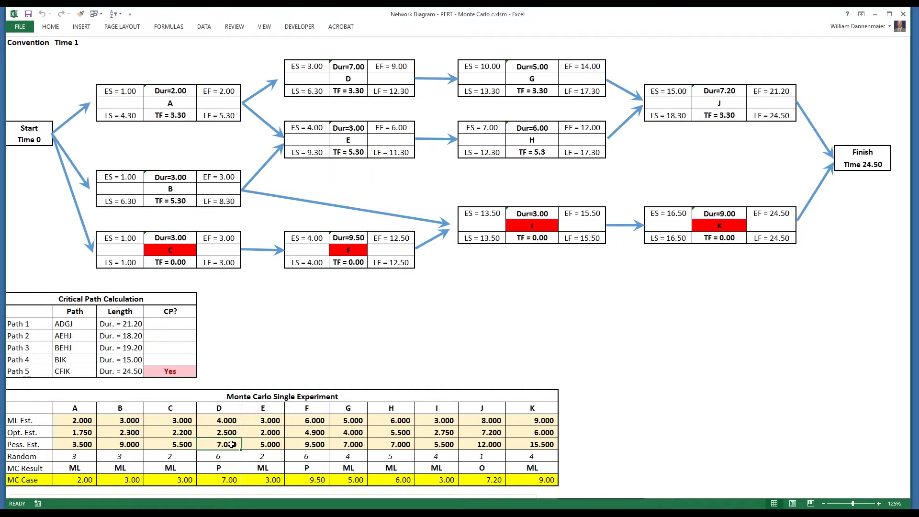
pyautogui.click(234, 479)
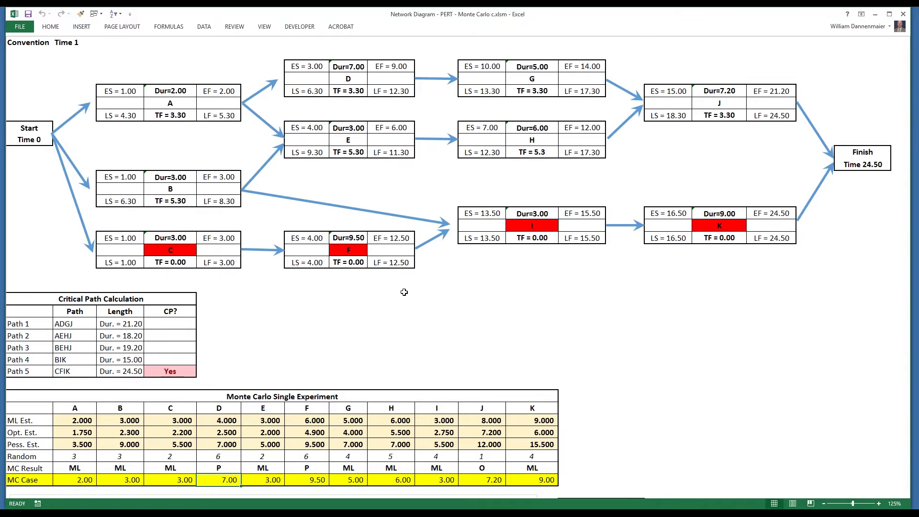
# Recalculate with F9 and highlight the Random and MC Result rows.
pyautogui.press('F9')
pyautogui.press('F9')
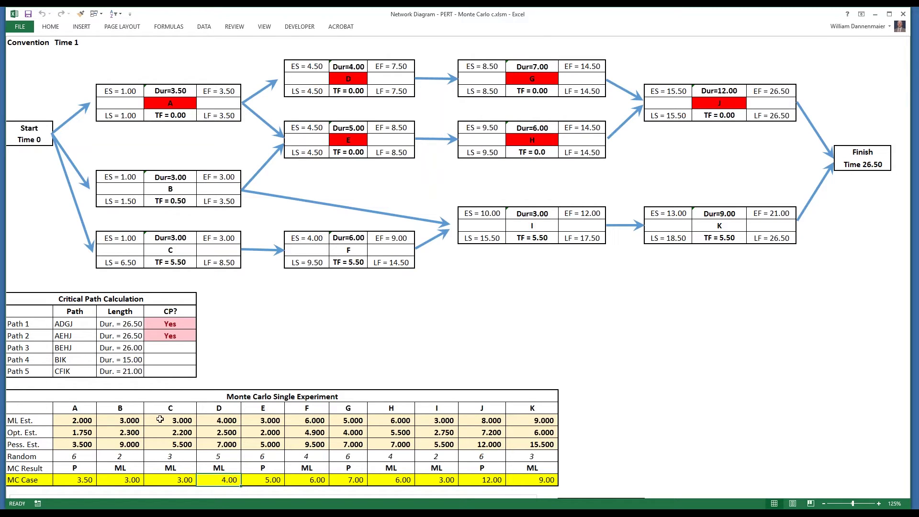
pyautogui.press('Left')
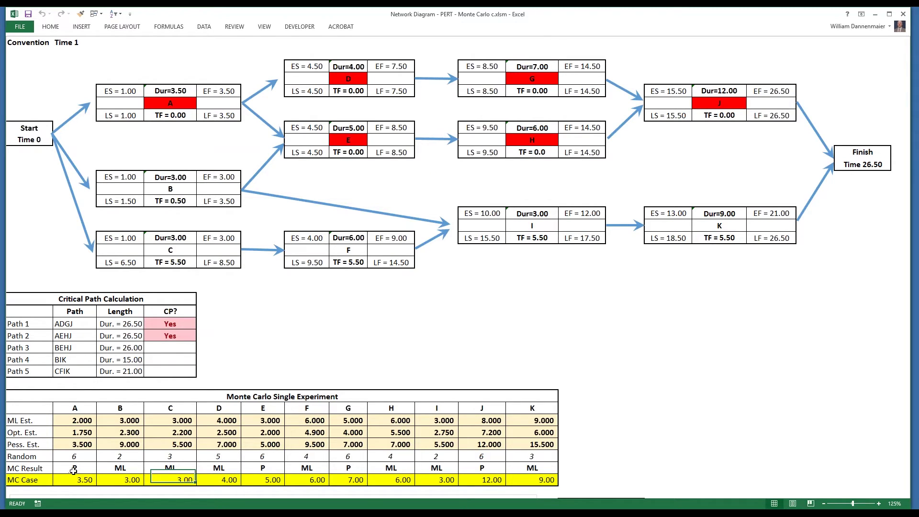
pyautogui.moveTo(74, 471); pyautogui.dragTo(529, 460)
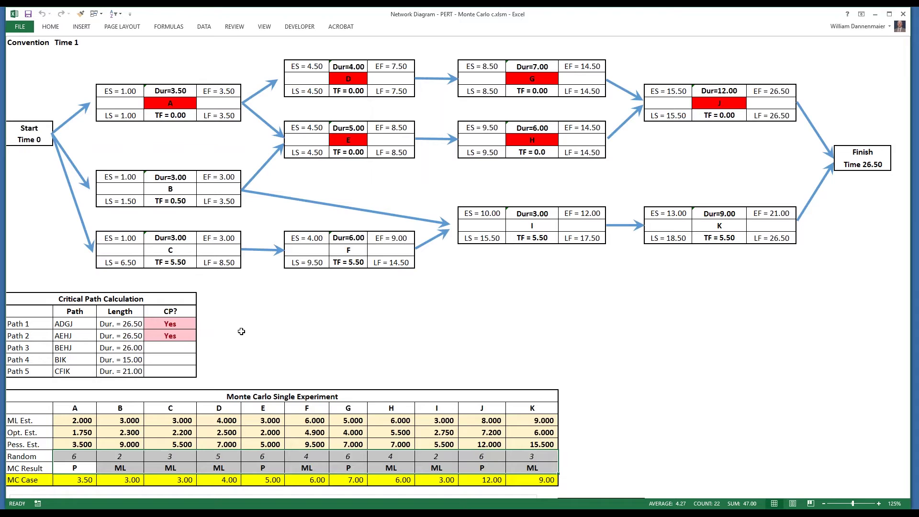
# Recalculate nine more times, ending on a 23.50 project time with CFIK critical.
pyautogui.press('F9')
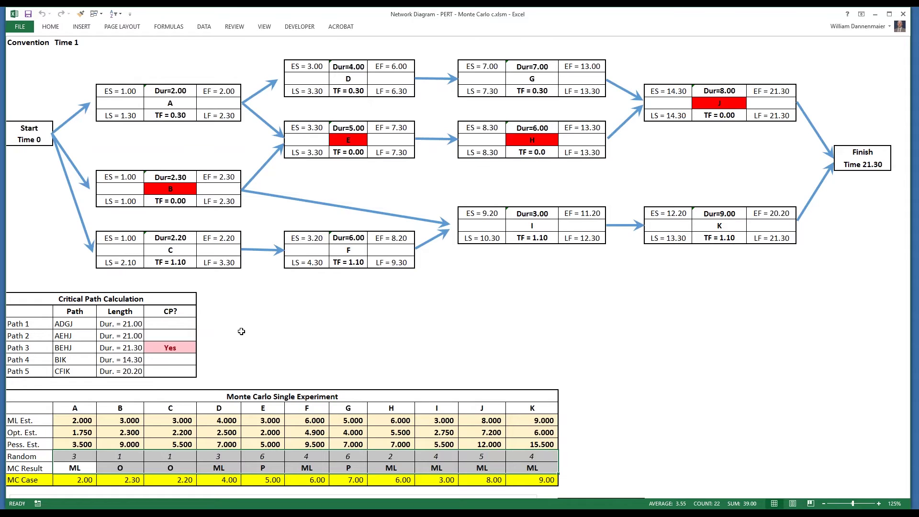
pyautogui.press('F9')
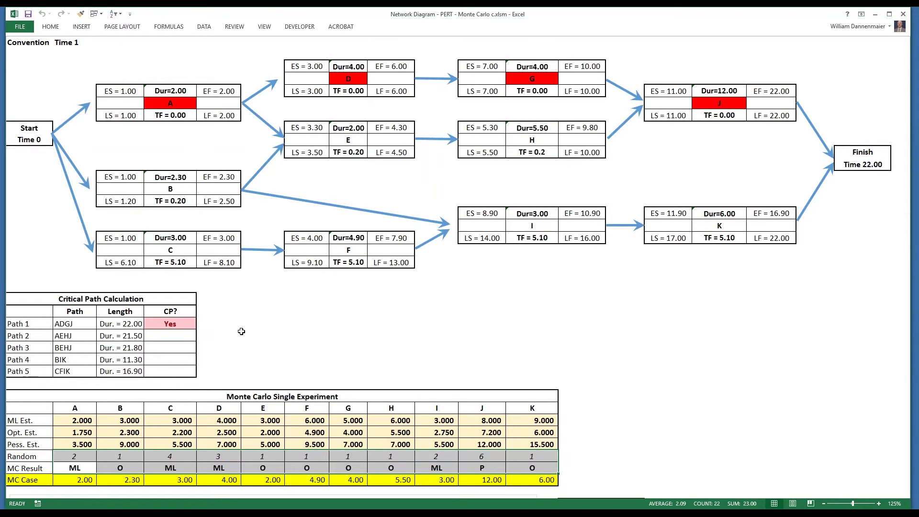
pyautogui.press('F9')
pyautogui.press('F9')
pyautogui.press('F9')
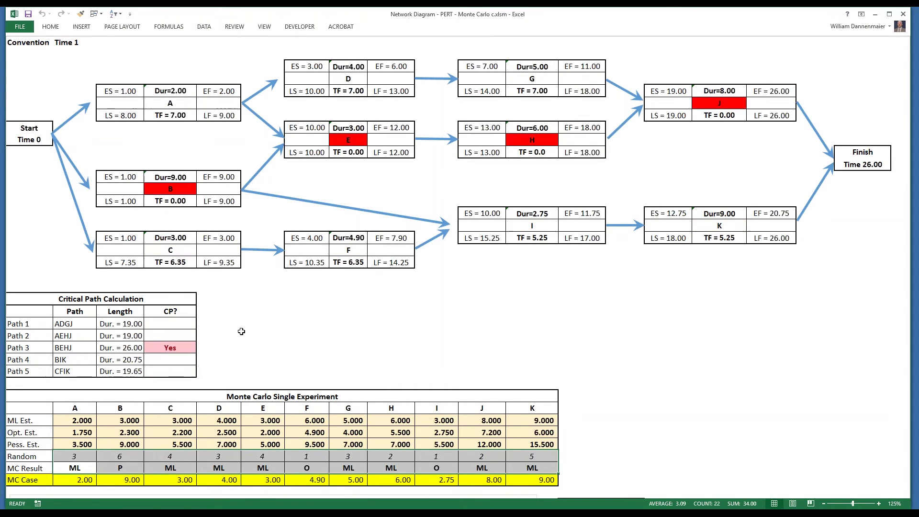
pyautogui.press('F9')
pyautogui.press('F9')
pyautogui.press('F9')
pyautogui.press('F9')
pyautogui.press('F9')
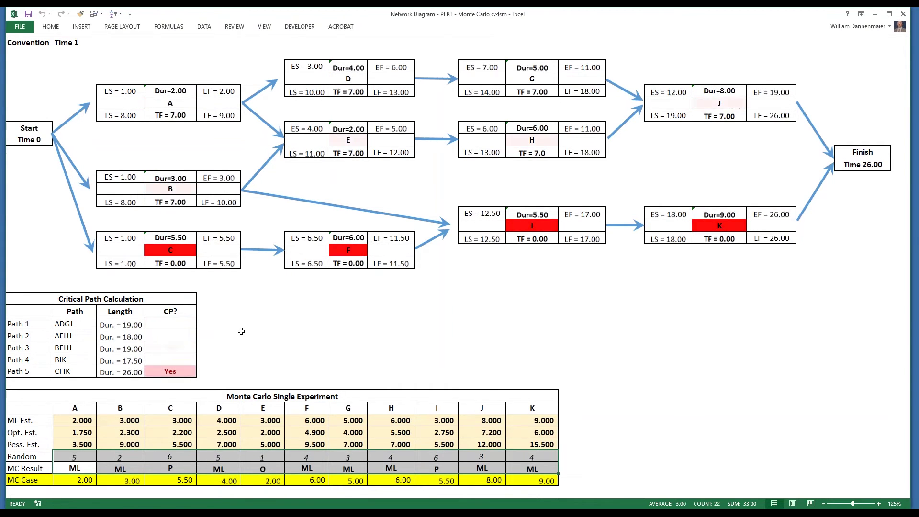
pyautogui.press('F9')
pyautogui.press('F9')
pyautogui.press('F9')
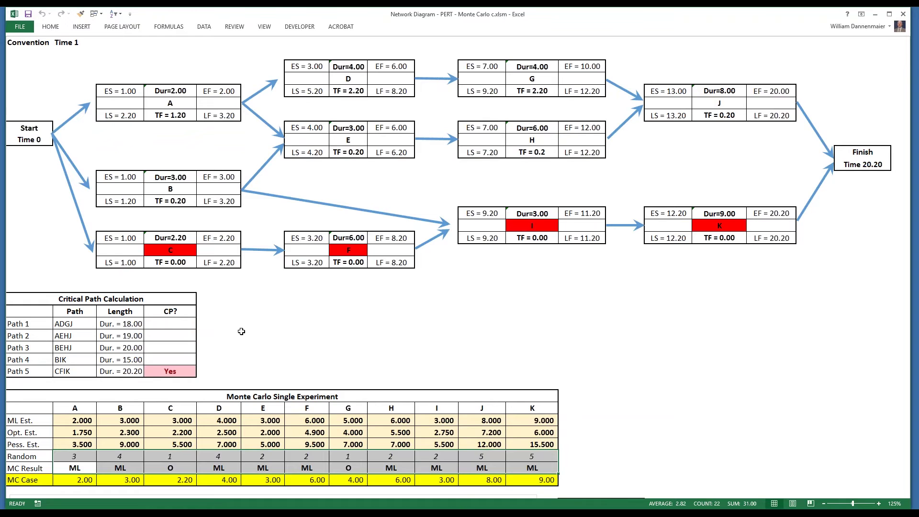
pyautogui.press('F9')
pyautogui.press('F9')
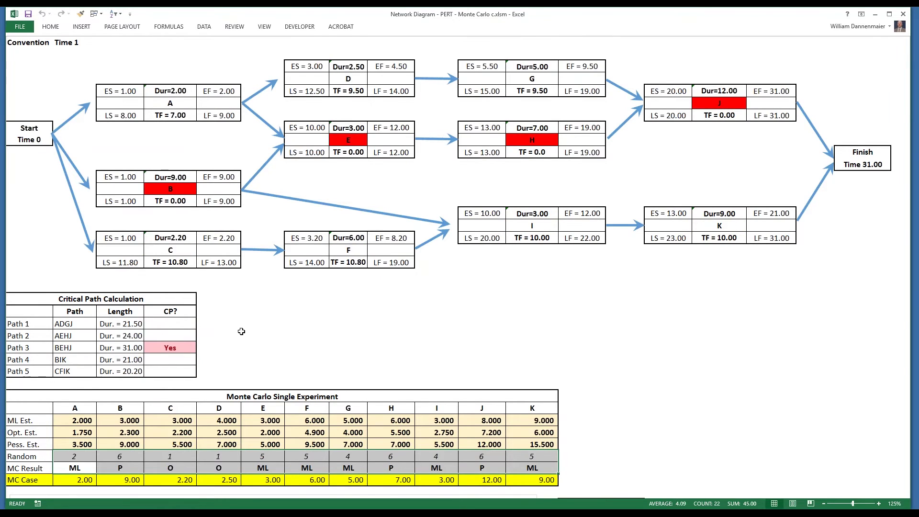
pyautogui.press('F9')
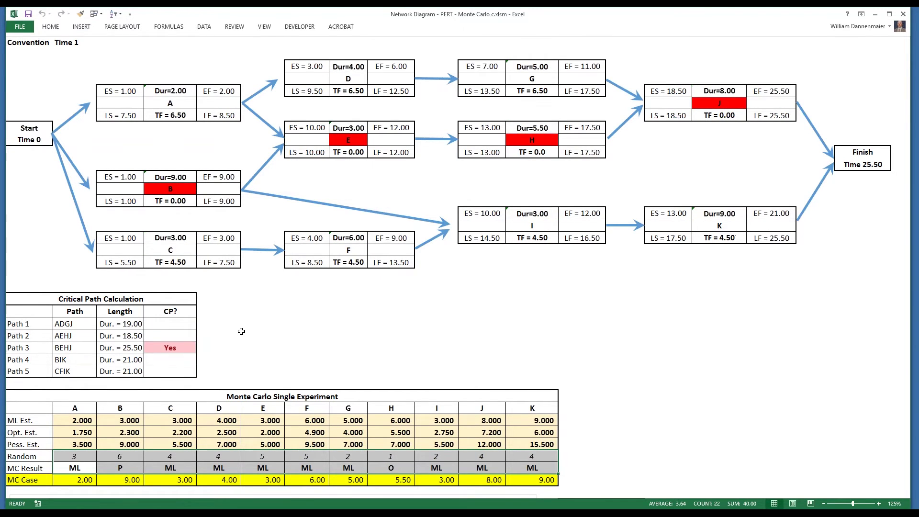
pyautogui.press('F9')
pyautogui.press('F9')
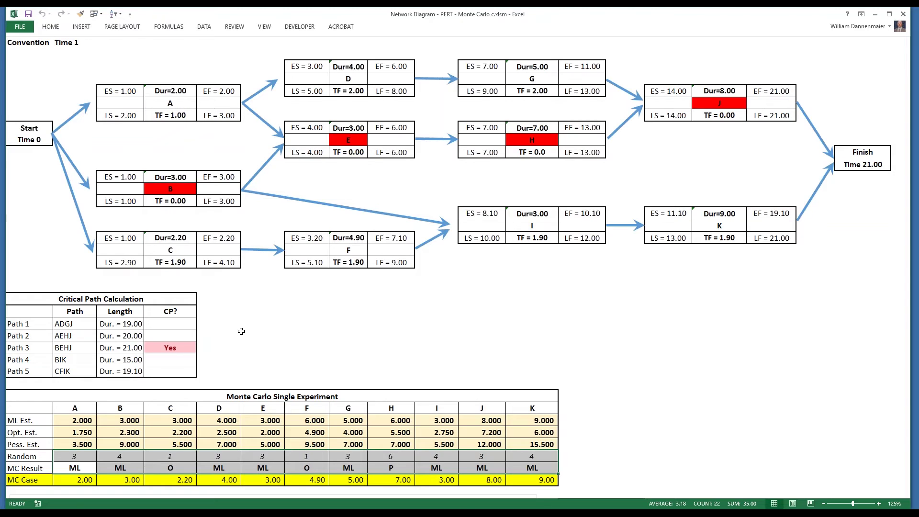
pyautogui.press('F9')
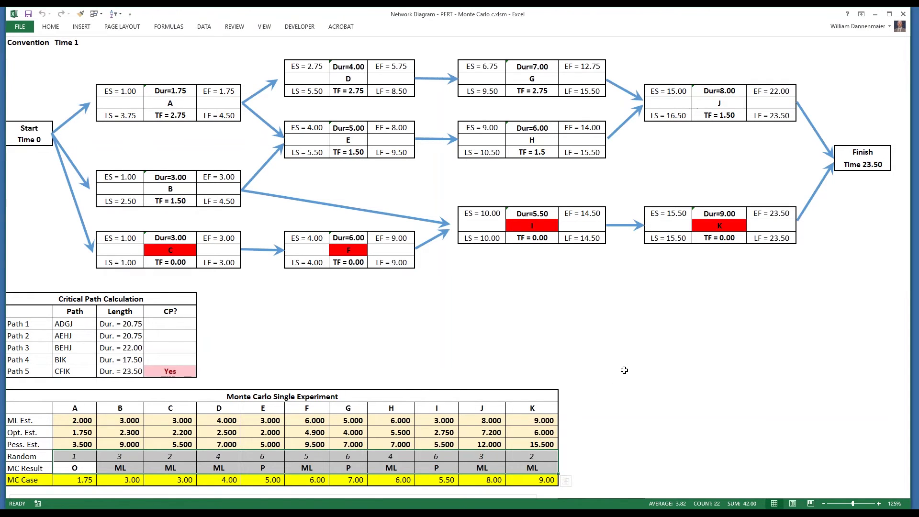
pyautogui.scroll(-17, 625, 370)
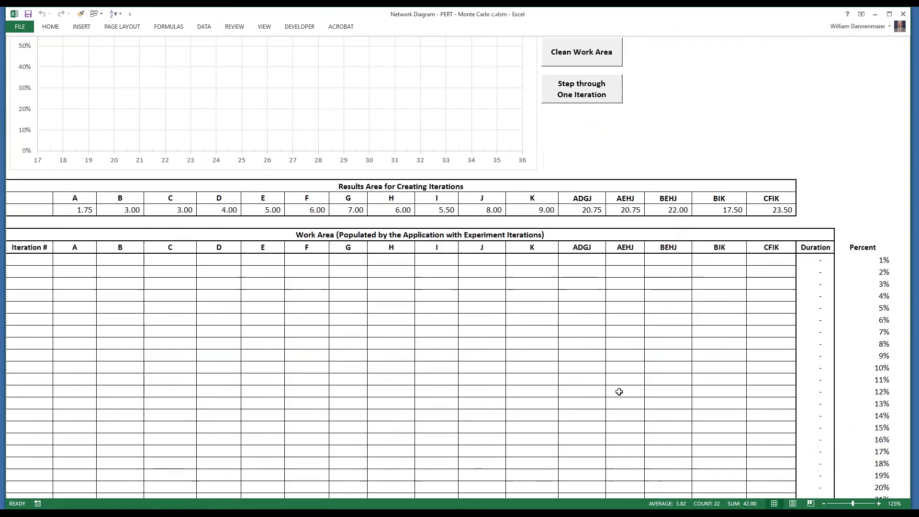
# Scroll to the work area, highlight the empty Iteration # cells, then return to the chart.
pyautogui.scroll(-3, 619, 391)
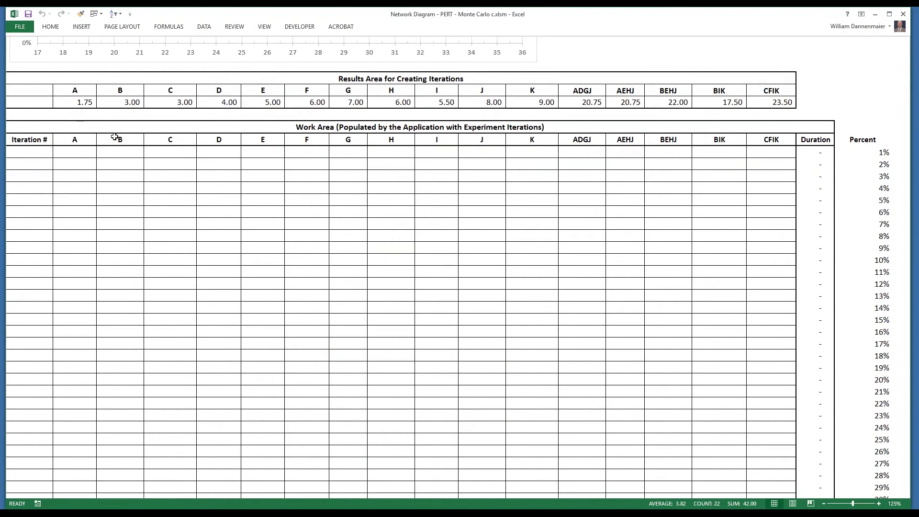
pyautogui.click(48, 152)
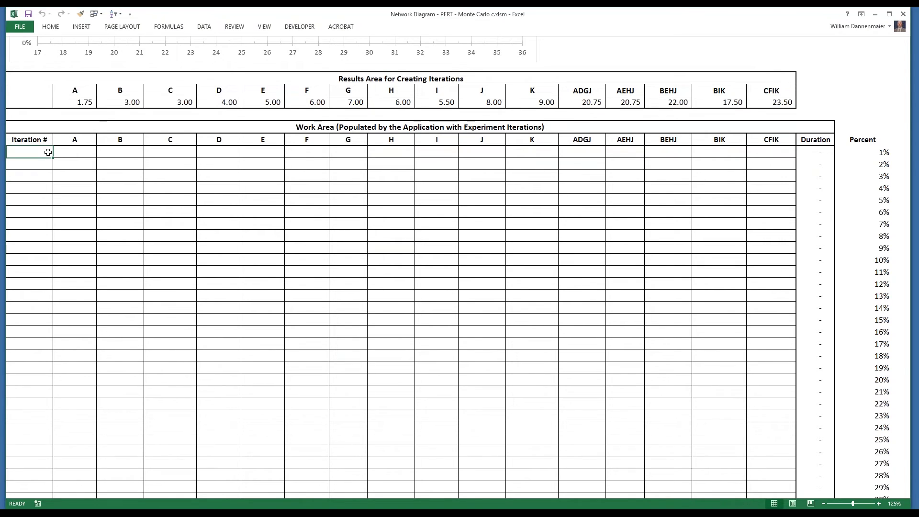
pyautogui.moveTo(48, 152); pyautogui.dragTo(51, 452)
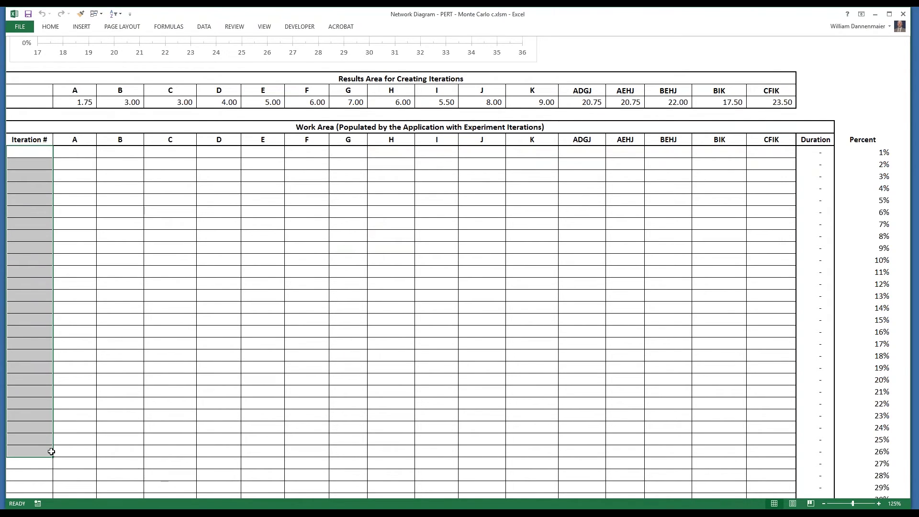
pyautogui.click(303, 302)
pyautogui.scroll(7, 306, 287)
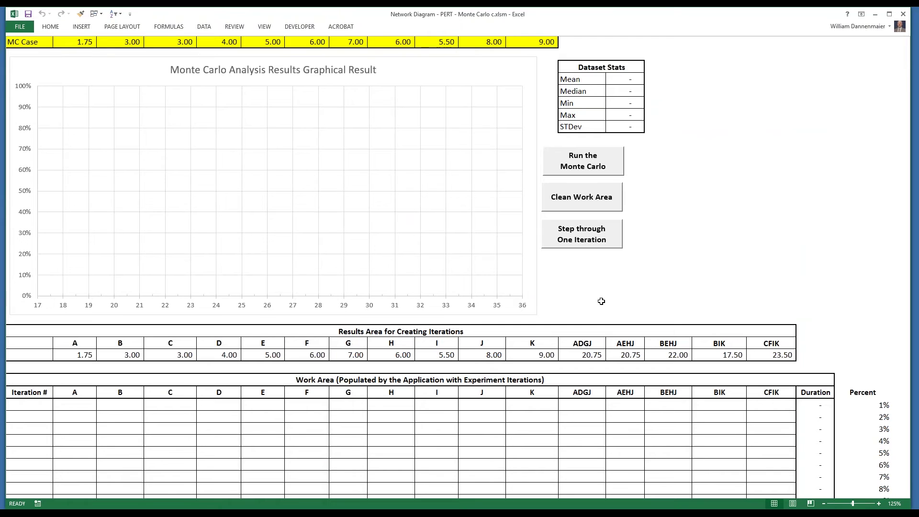
pyautogui.scroll(2, 671, 263)
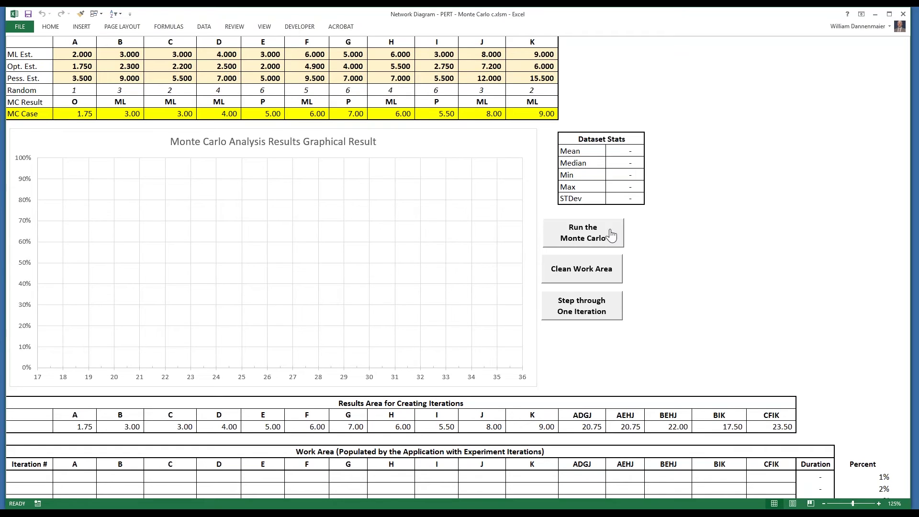
# Run the Monte Carlo (mean 24.32, median 23.85) and copy the Min value 19.00.
pyautogui.click(612, 234)
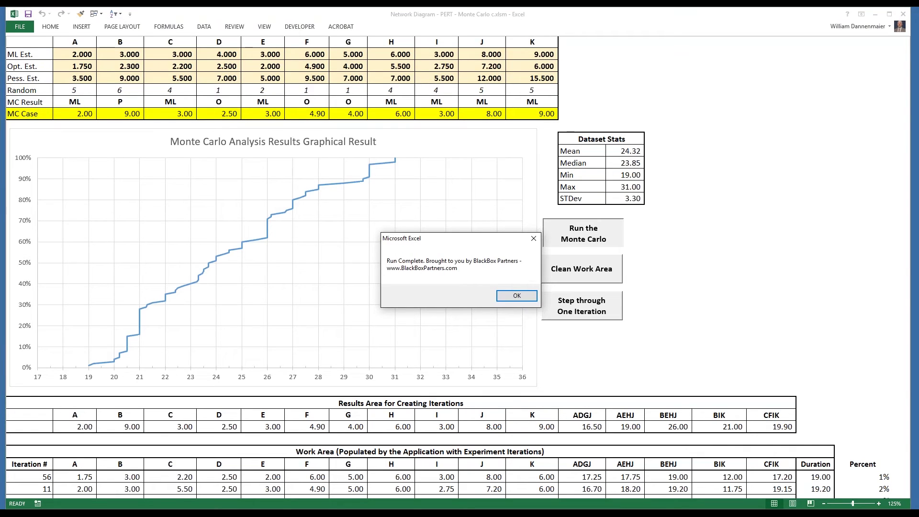
pyautogui.click(518, 295)
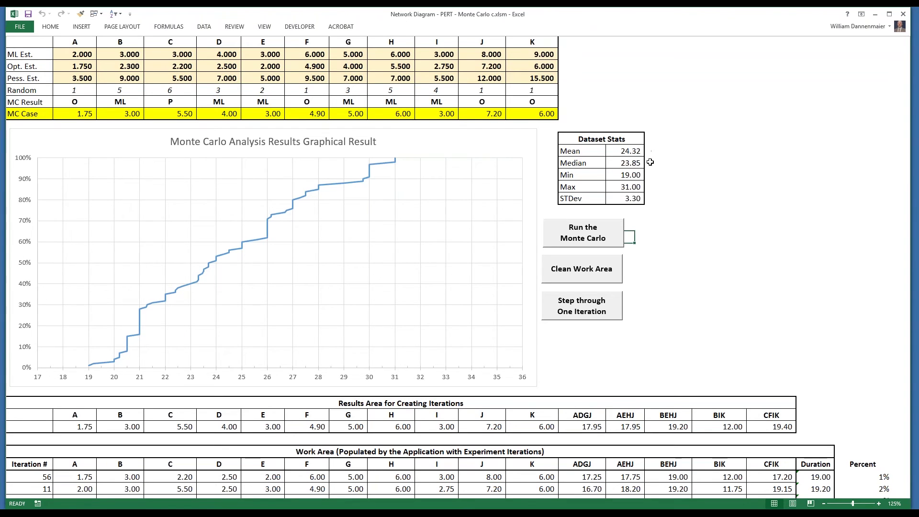
pyautogui.click(632, 161)
pyautogui.moveTo(649, 162)
pyautogui.mouseDown()
pyautogui.moveTo(692, 158)
pyautogui.moveTo(653, 165)
pyautogui.mouseUp()
pyautogui.click(635, 173)
pyautogui.hotkey('ctrl', 'c')
pyautogui.click(660, 151)
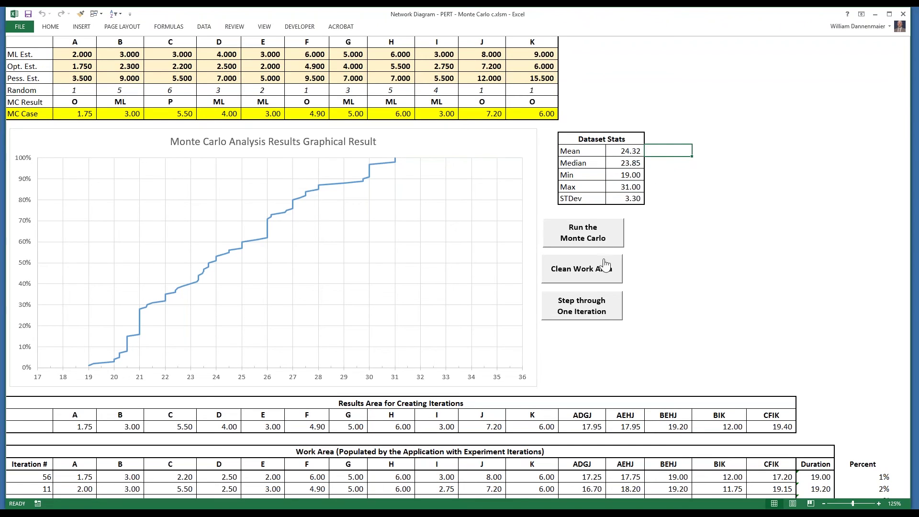
# Rerun the Monte Carlo simulation, giving mean 24.36, max 33.50 and STDev 3.47.
pyautogui.click(596, 235)
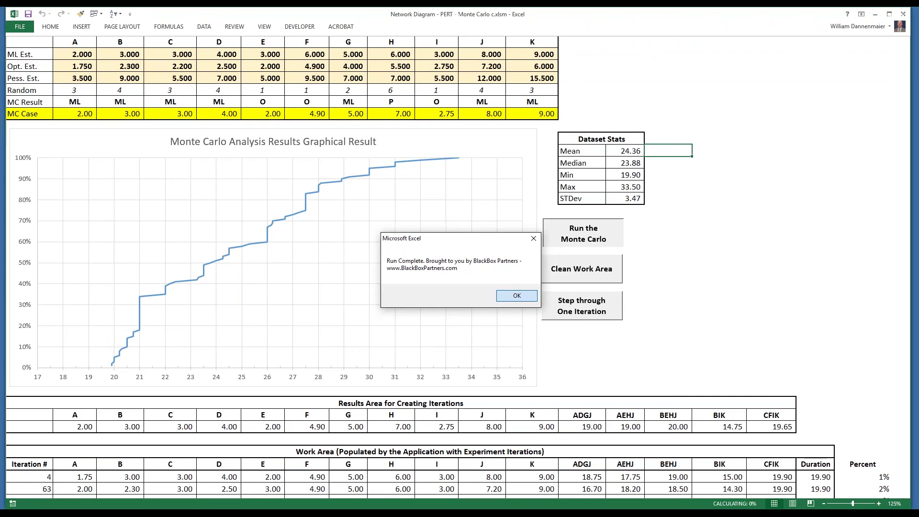
pyautogui.click(529, 296)
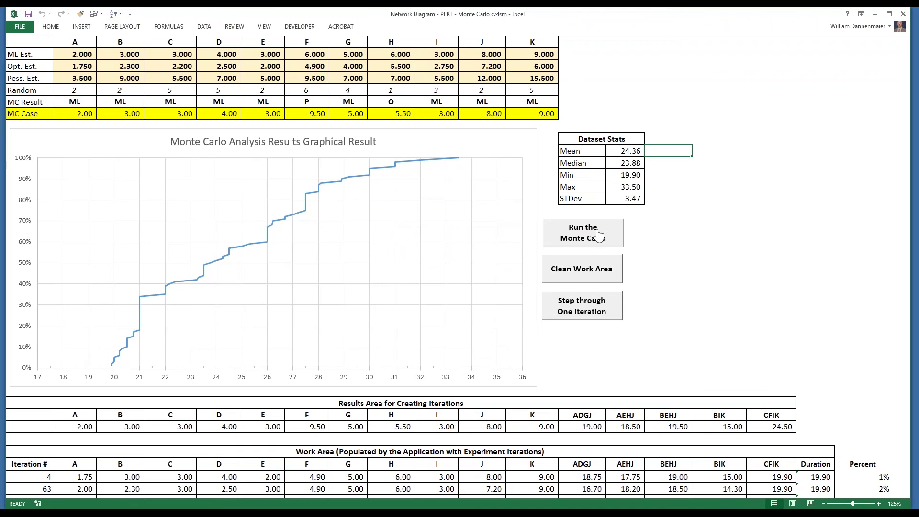
pyautogui.scroll(6, 698, 241)
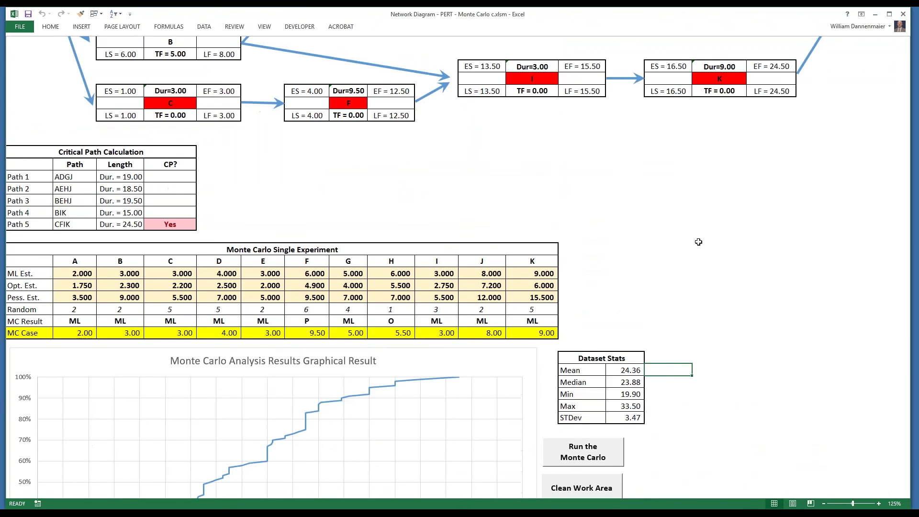
pyautogui.scroll(1, 699, 242)
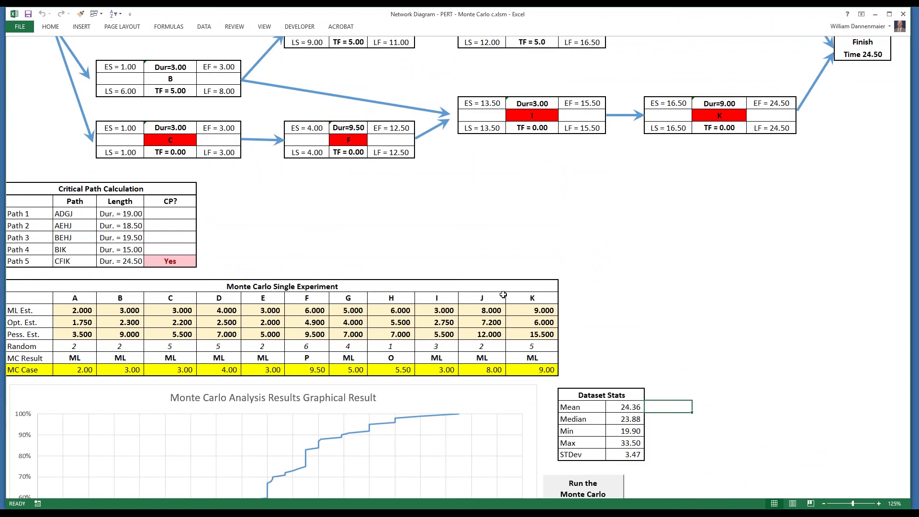
pyautogui.scroll(-6, 565, 261)
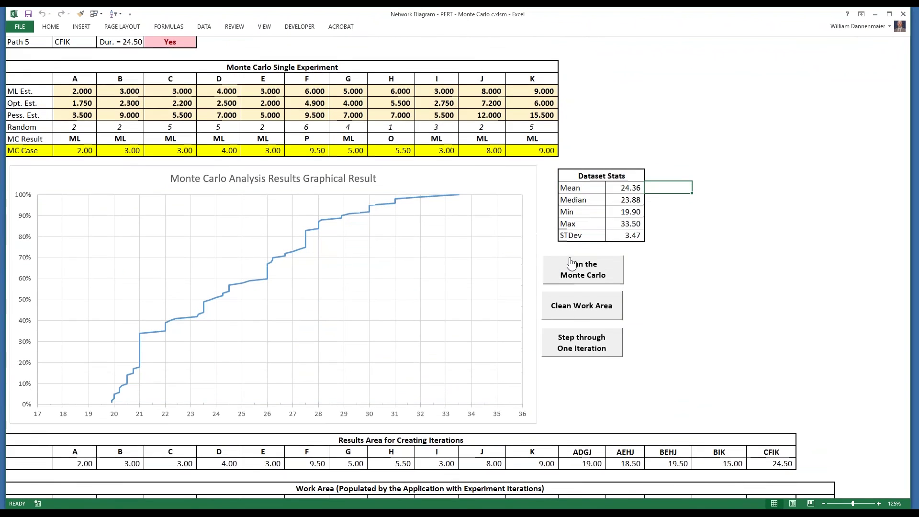
pyautogui.scroll(5, 578, 274)
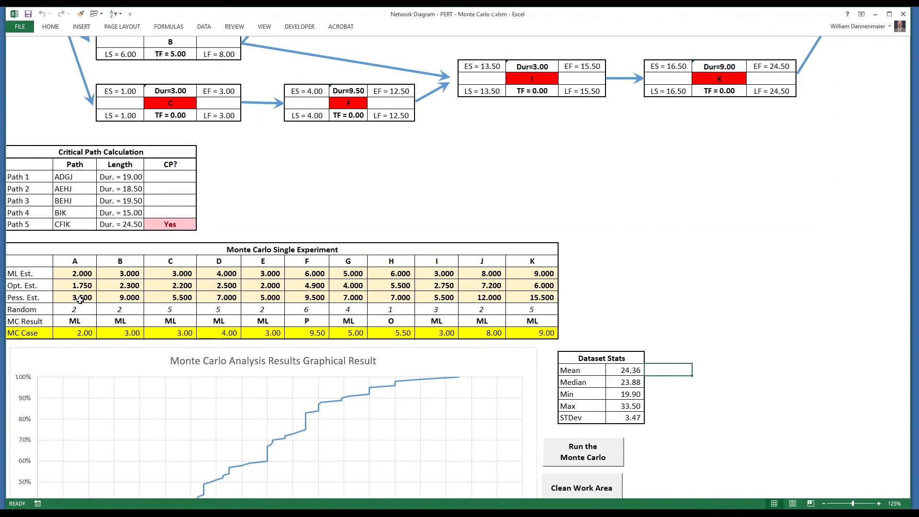
pyautogui.moveTo(80, 299); pyautogui.dragTo(541, 294)
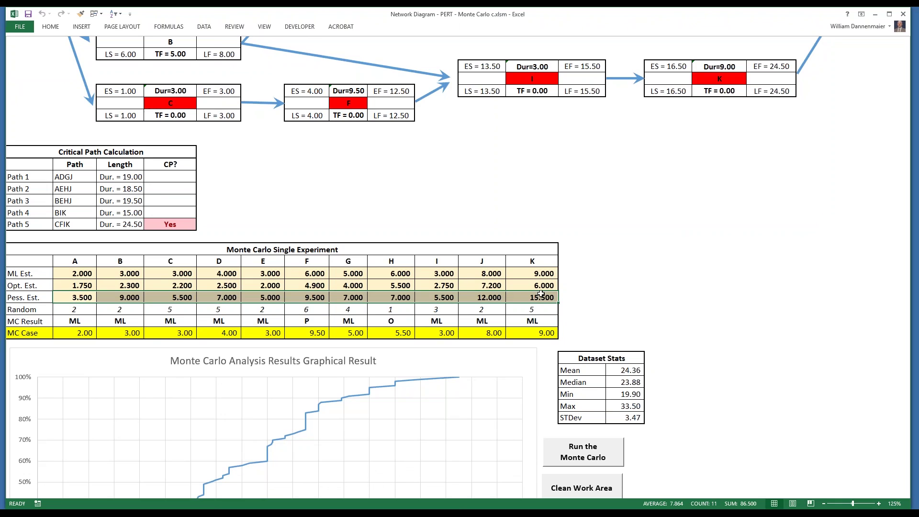
pyautogui.click(669, 261)
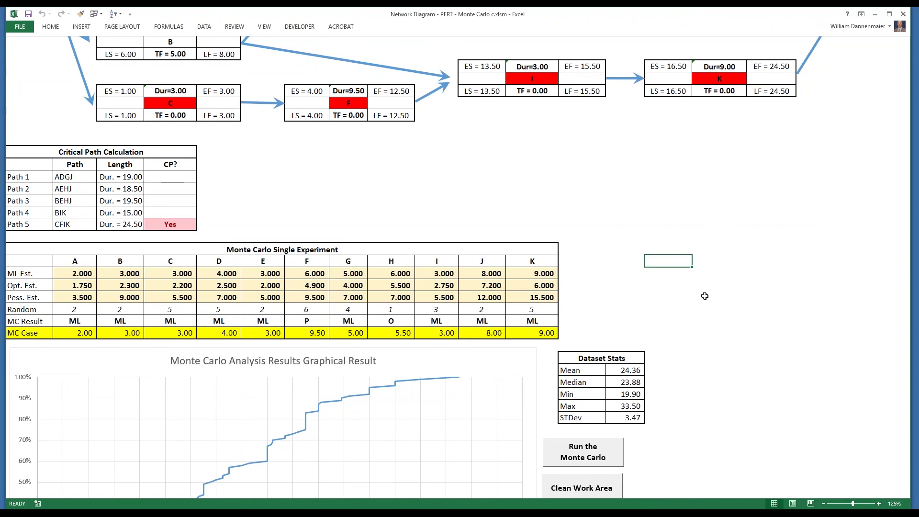
pyautogui.scroll(4, 704, 296)
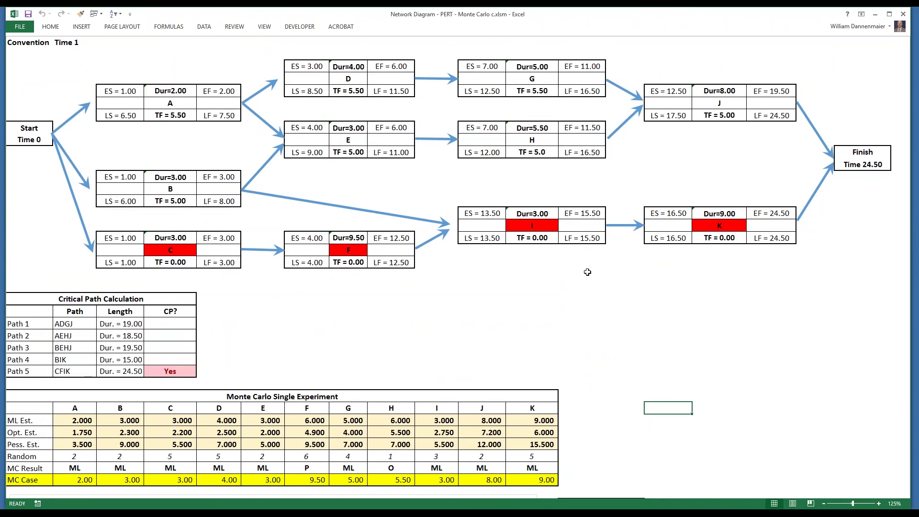
# Scroll down to the cumulative probability chart beside the Dataset Stats.
pyautogui.scroll(-8, 525, 288)
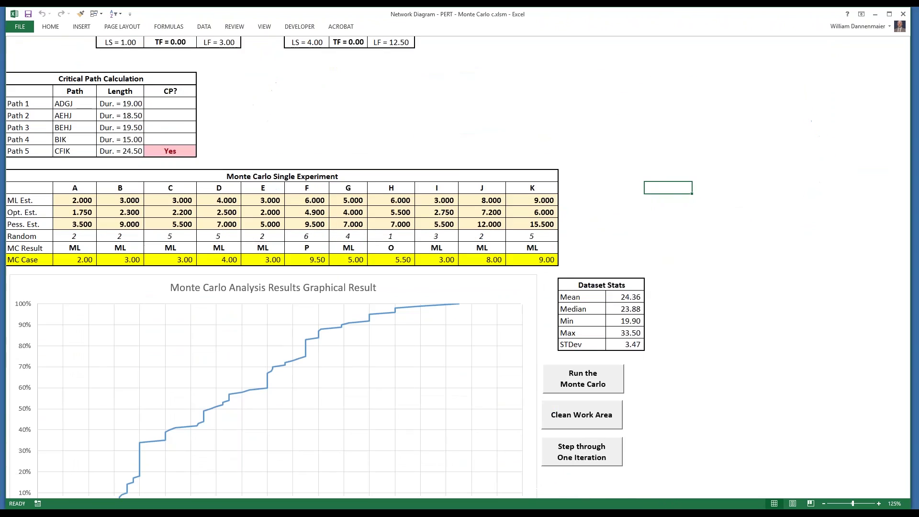